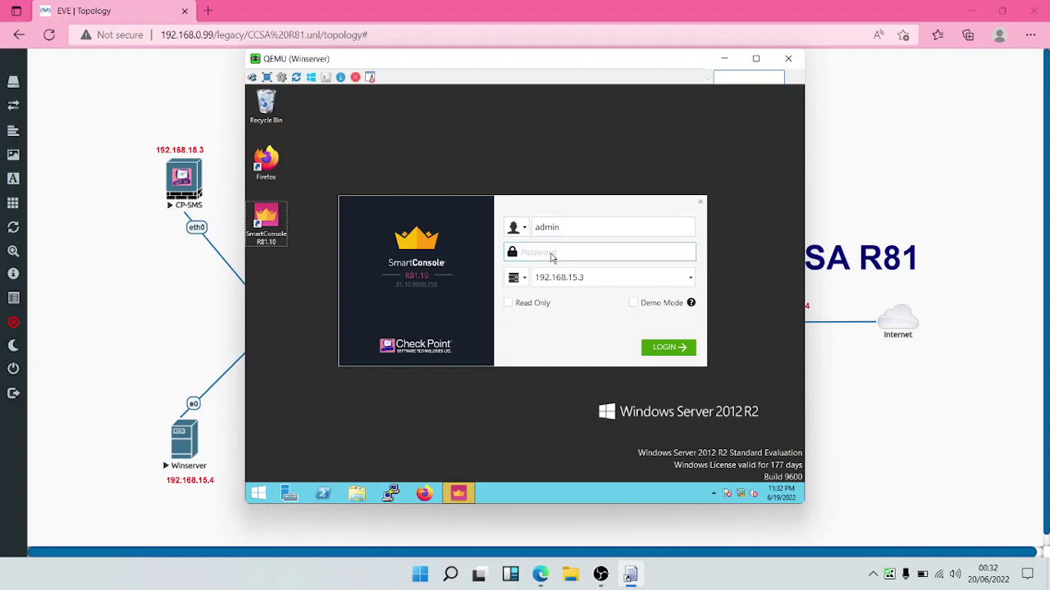
Step: Log in to management server 192.168.15.3 as admin with the account password
{"action": "type", "text": "*******"}
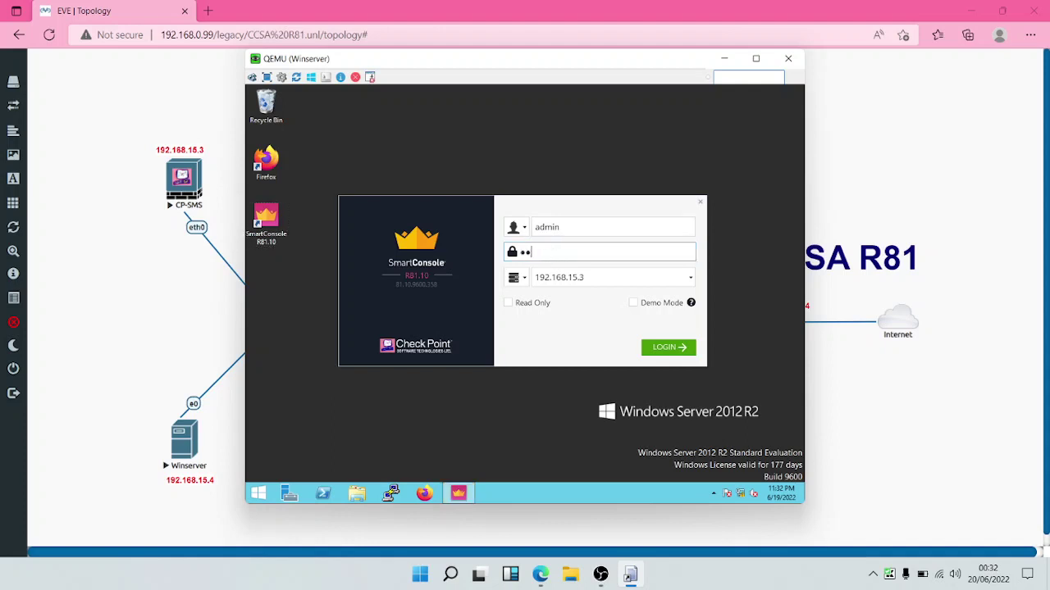
{"action": "type", "text": "*"}
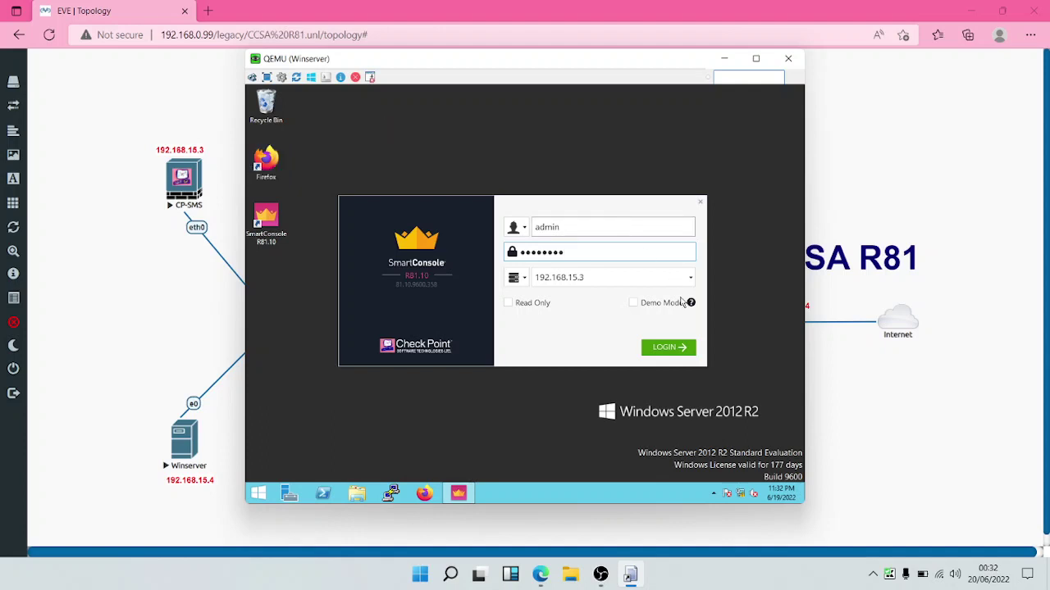
{"action": "left_click", "coordinate": [667, 349]}
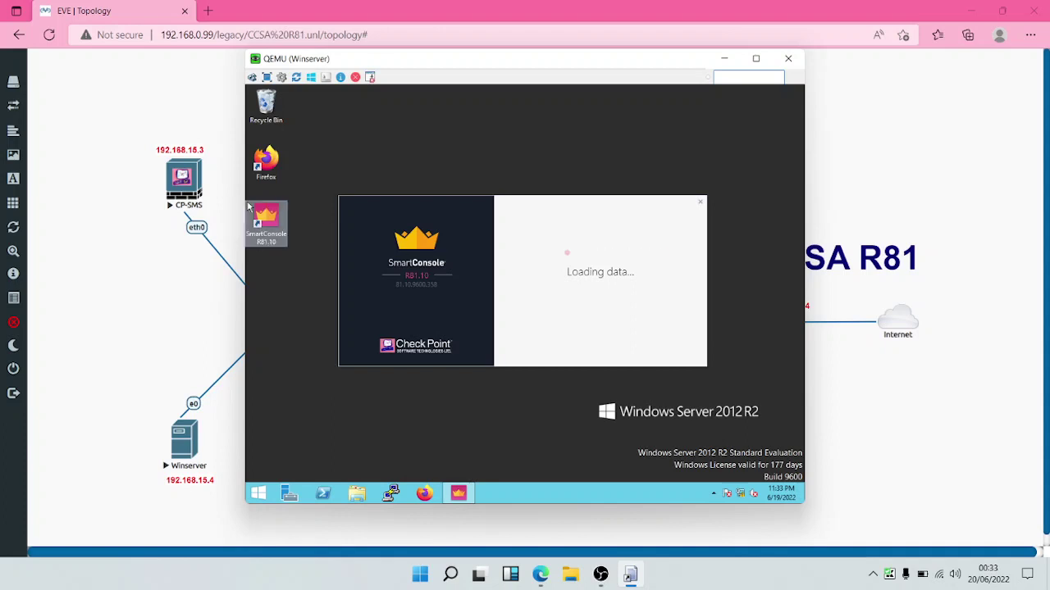
Step: Open the CP-SMS console from the EVE-NG lab and log in as admin
{"action": "left_click", "coordinate": [630, 574]}
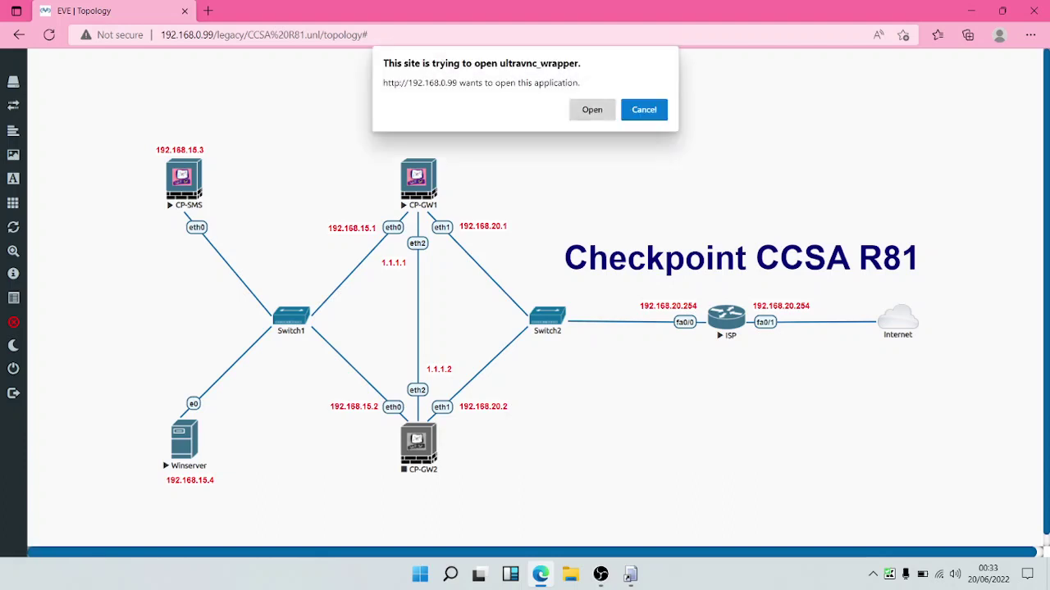
{"action": "left_click", "coordinate": [592, 109]}
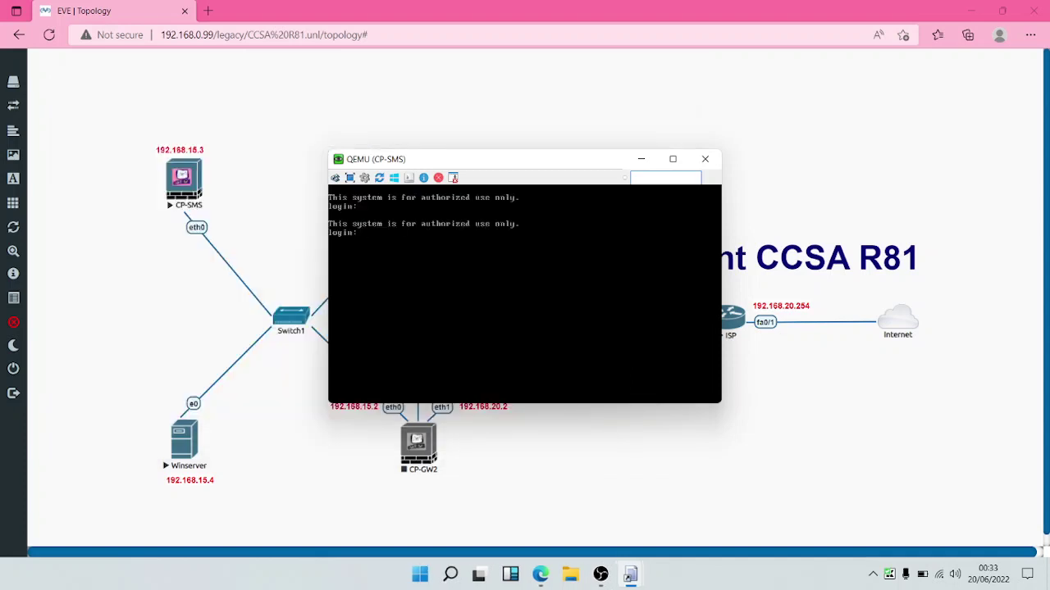
{"action": "type", "text": "admin"}
{"action": "key", "text": "Return"}
{"action": "key", "text": "Return"}
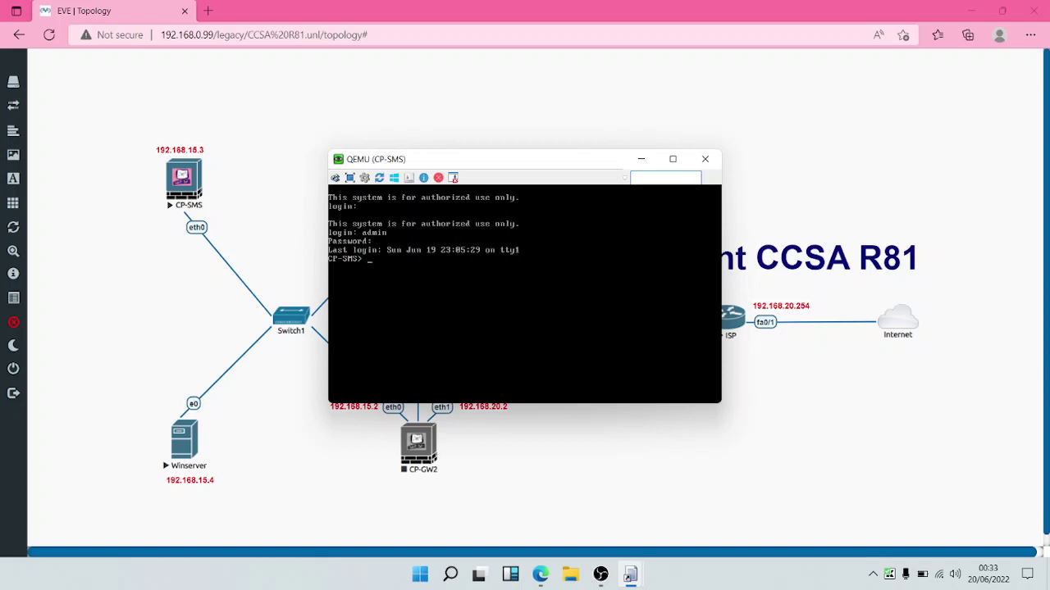
Step: Run 'api status' to confirm the management API is started, then type 'start'
{"action": "type", "text": "api status"}
{"action": "key", "text": "Return"}
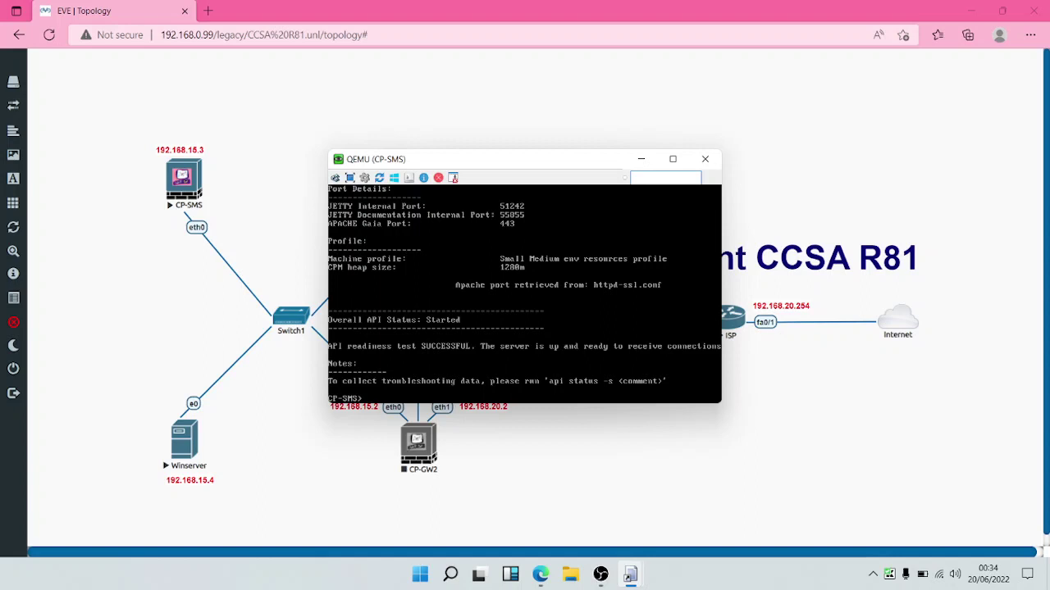
{"action": "type", "text": "start"}
Step: Create a new gateway via New > Gateway and choose Wizard Mode
{"action": "mouse_move", "coordinate": [630, 575]}
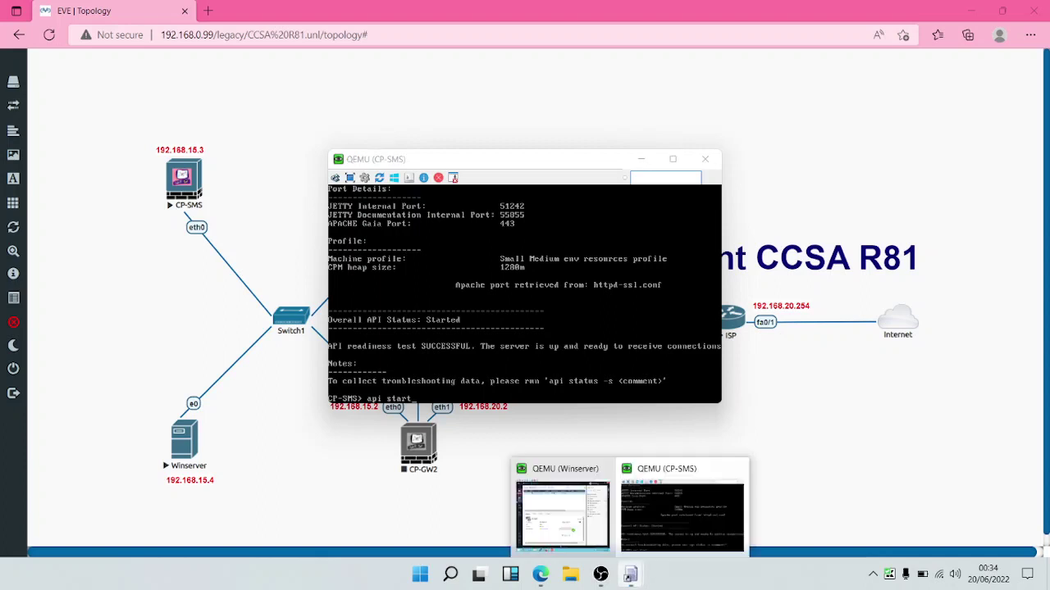
{"action": "left_click", "coordinate": [563, 508]}
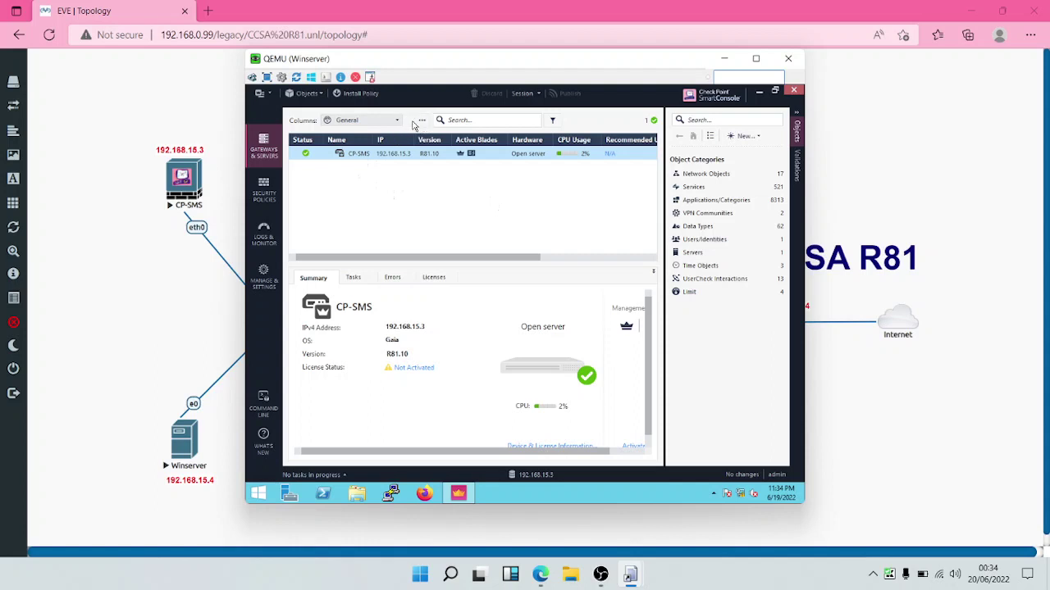
{"action": "left_click", "coordinate": [423, 121]}
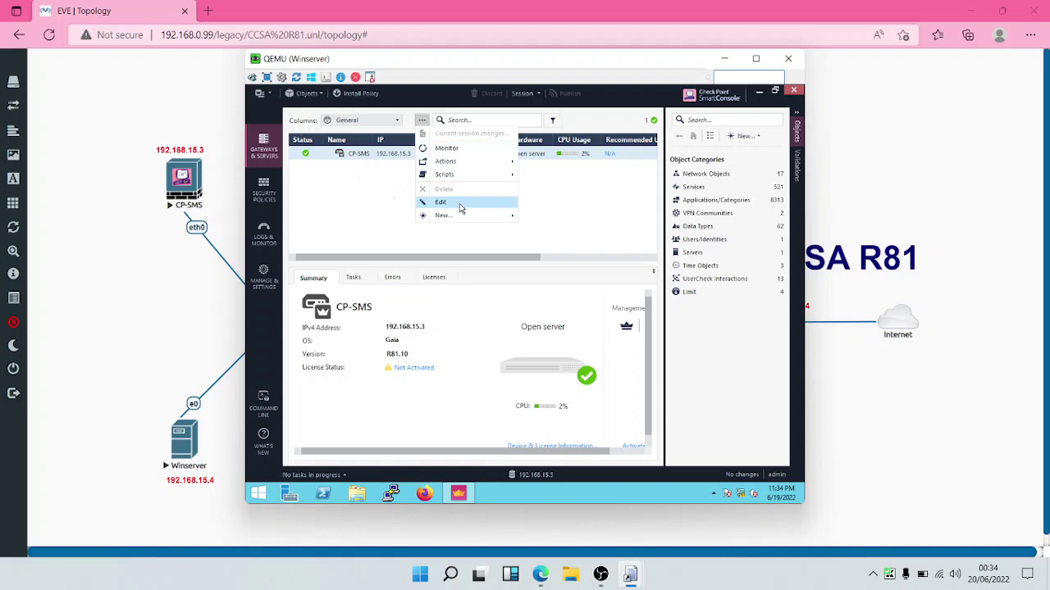
{"action": "mouse_move", "coordinate": [461, 216]}
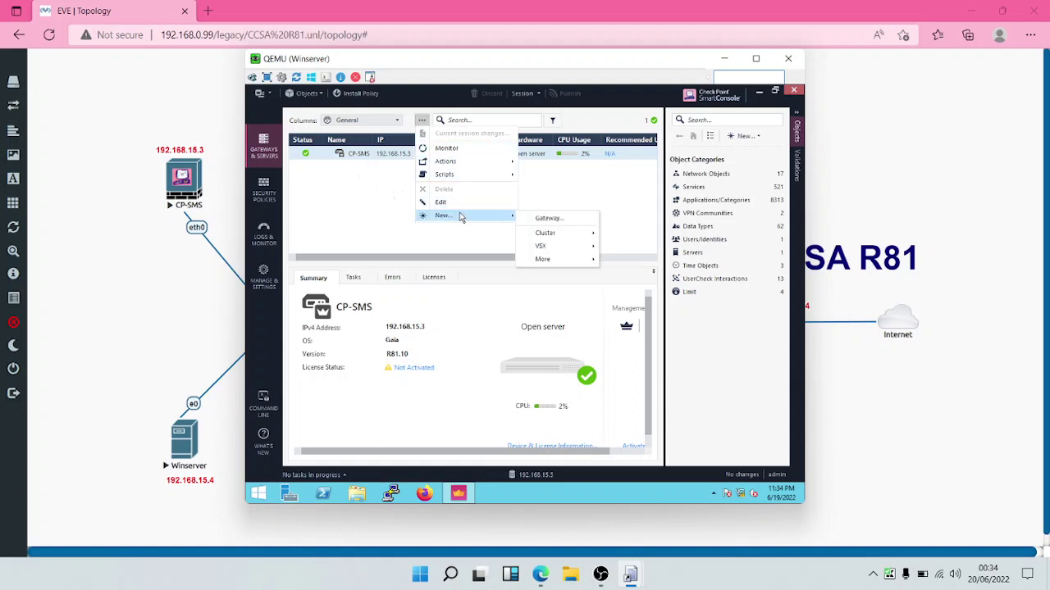
{"action": "left_click", "coordinate": [547, 219]}
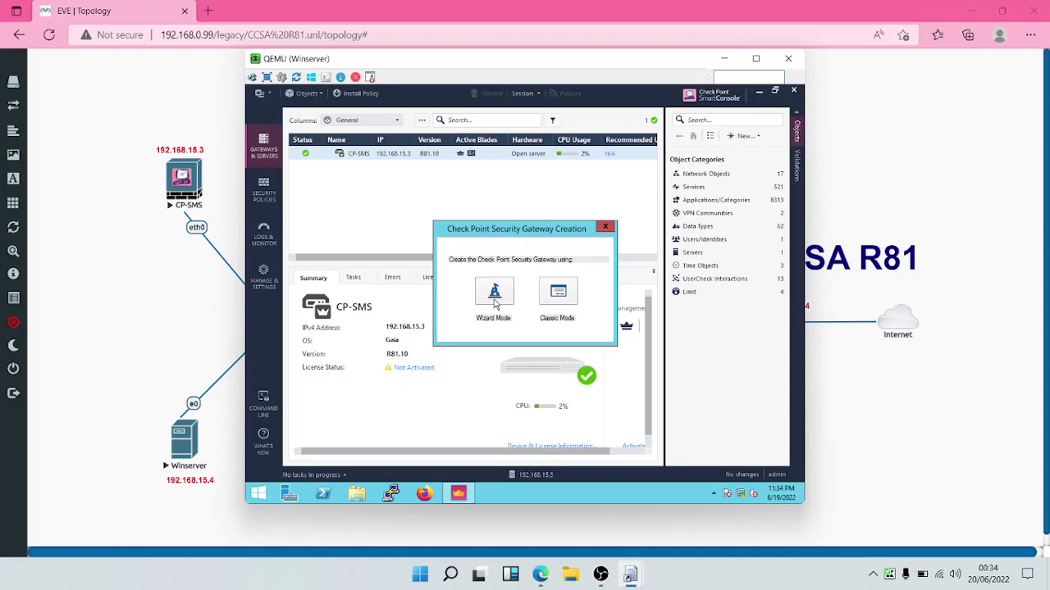
{"action": "left_click", "coordinate": [493, 294]}
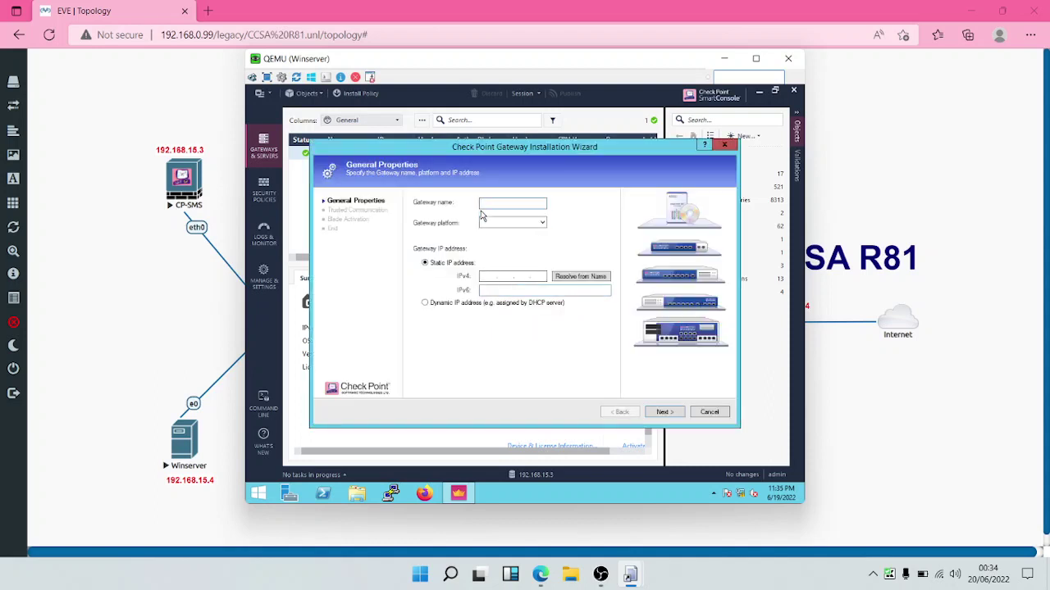
Step: Enter CP-GW1 as the new gateway's name
{"action": "left_click", "coordinate": [484, 202]}
{"action": "type", "text": "CP"}
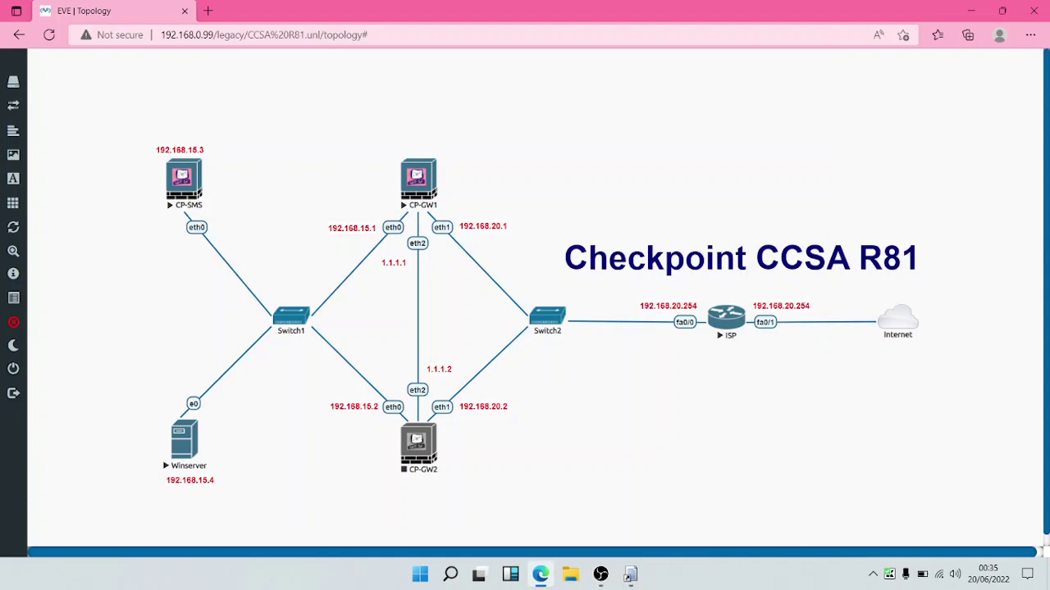
{"action": "mouse_move", "coordinate": [630, 577]}
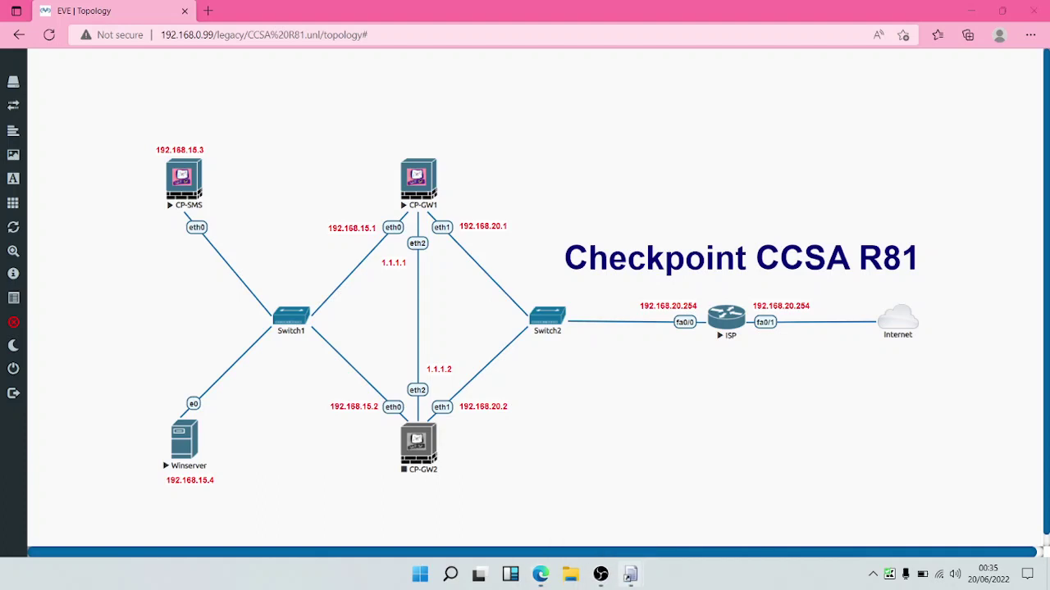
{"action": "left_click", "coordinate": [563, 513]}
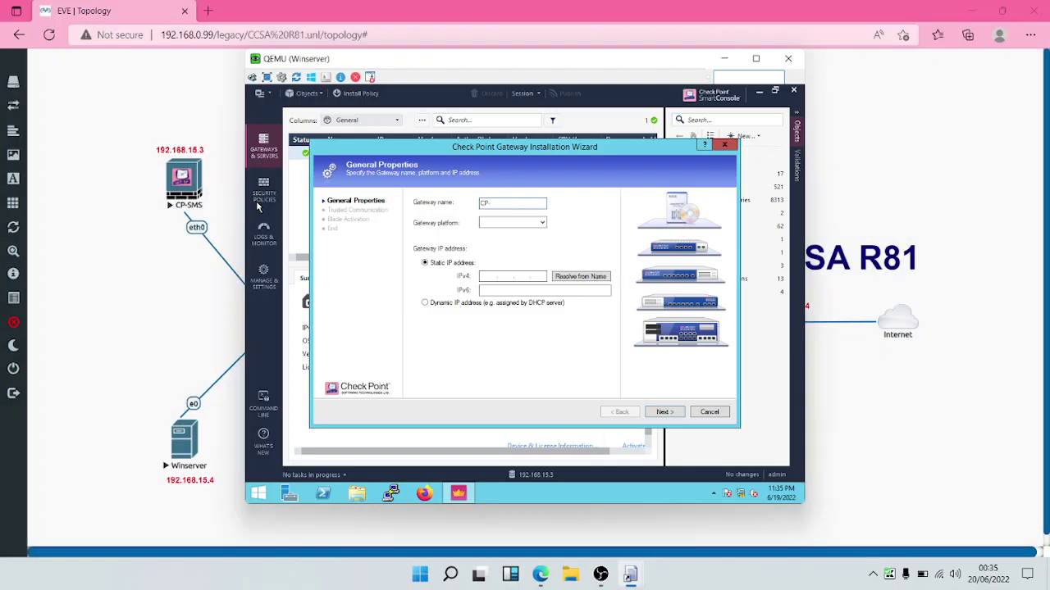
{"action": "left_click", "coordinate": [496, 206]}
{"action": "type", "text": "CP-GW1"}
Step: Set the platform to Open server, enter the 192.168.15 IPv4 address and continue
{"action": "left_click", "coordinate": [516, 223]}
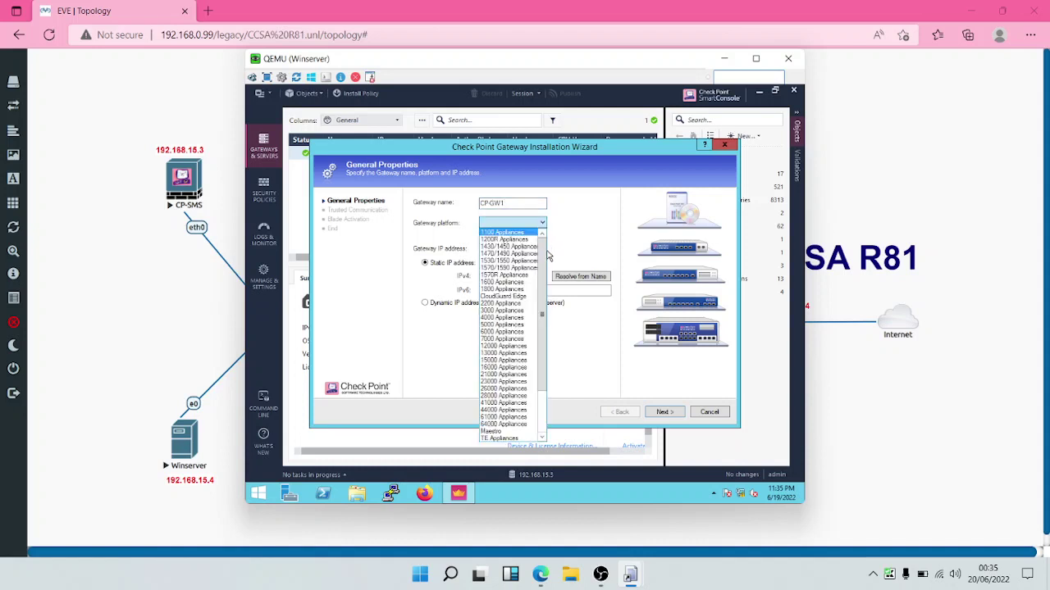
{"action": "scroll", "coordinate": [545, 260], "scroll_direction": "down", "scroll_amount": 3}
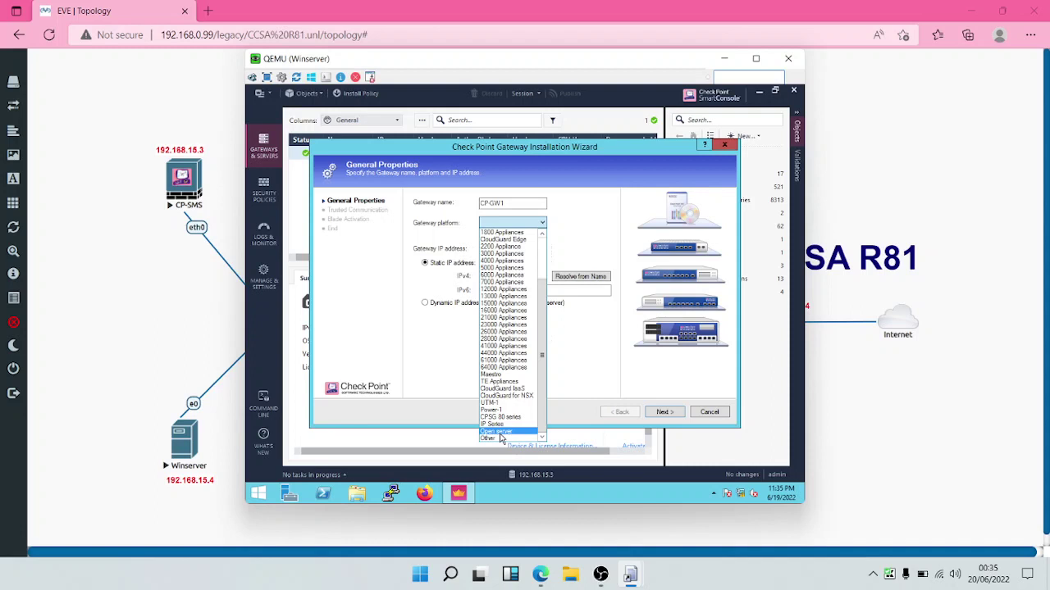
{"action": "left_click", "coordinate": [500, 432]}
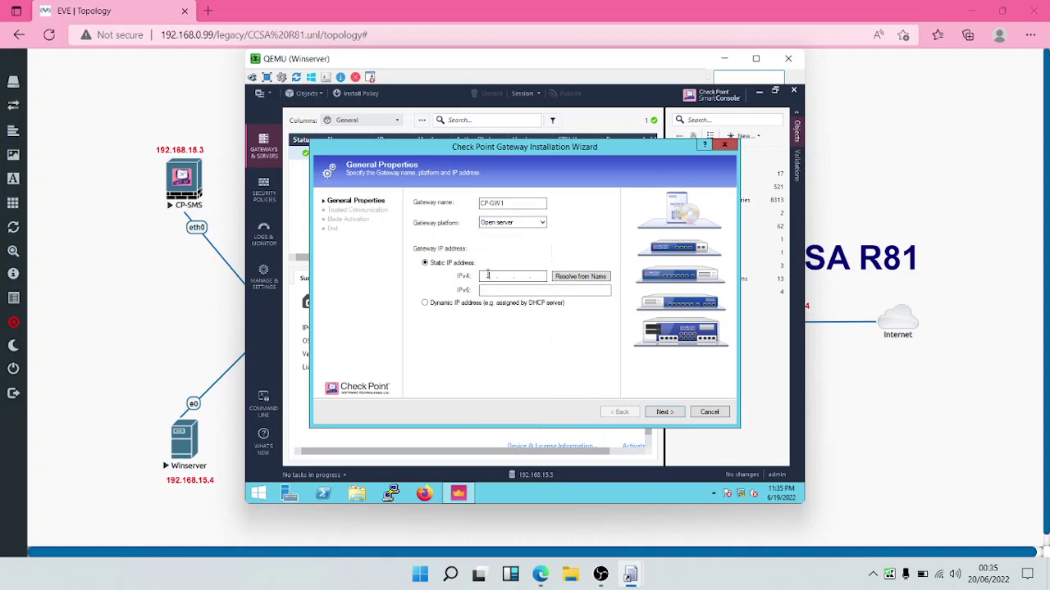
{"action": "left_click", "coordinate": [488, 276]}
{"action": "type", "text": "192 . 168 . 15 . 1"}
{"action": "left_click", "coordinate": [662, 413]}
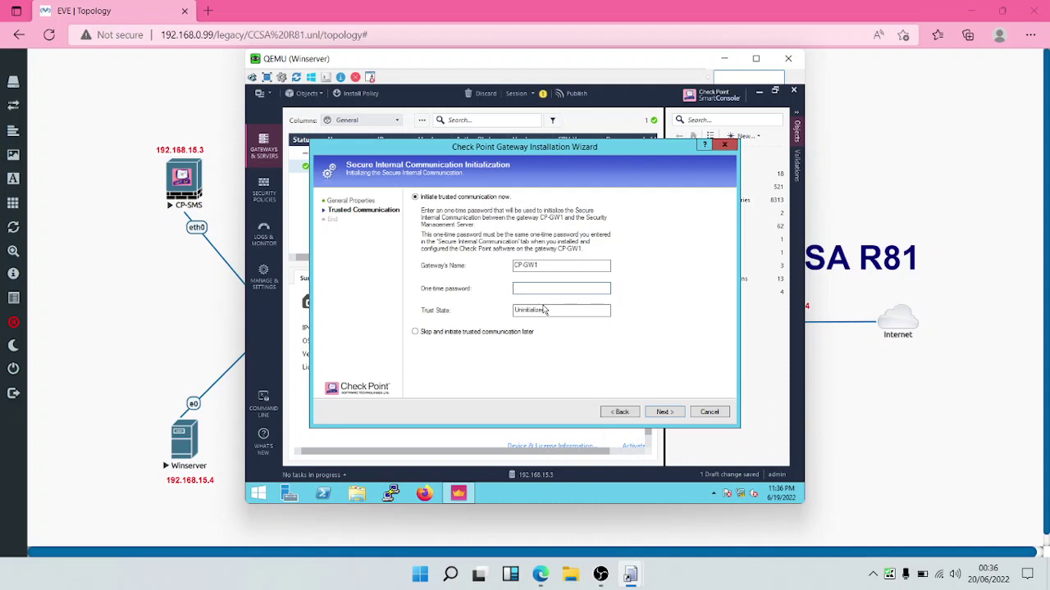
Step: Enter CP-GW1's one-time password, initialize trust and fetch the eth0/eth1/eth2 topology
{"action": "type", "text": "admin123"}
{"action": "left_click", "coordinate": [662, 418]}
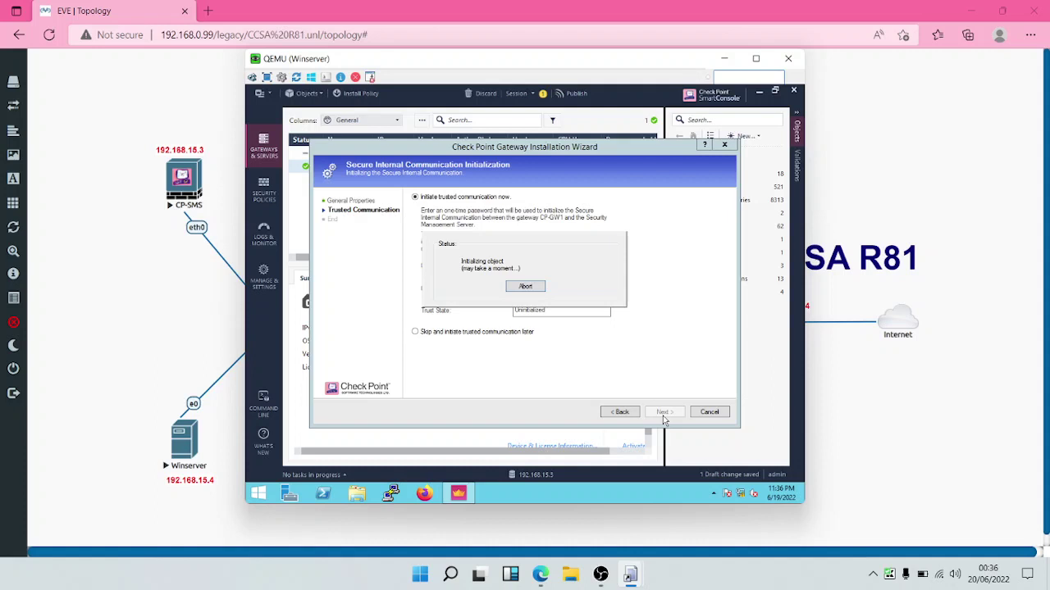
{"action": "left_click", "coordinate": [663, 415]}
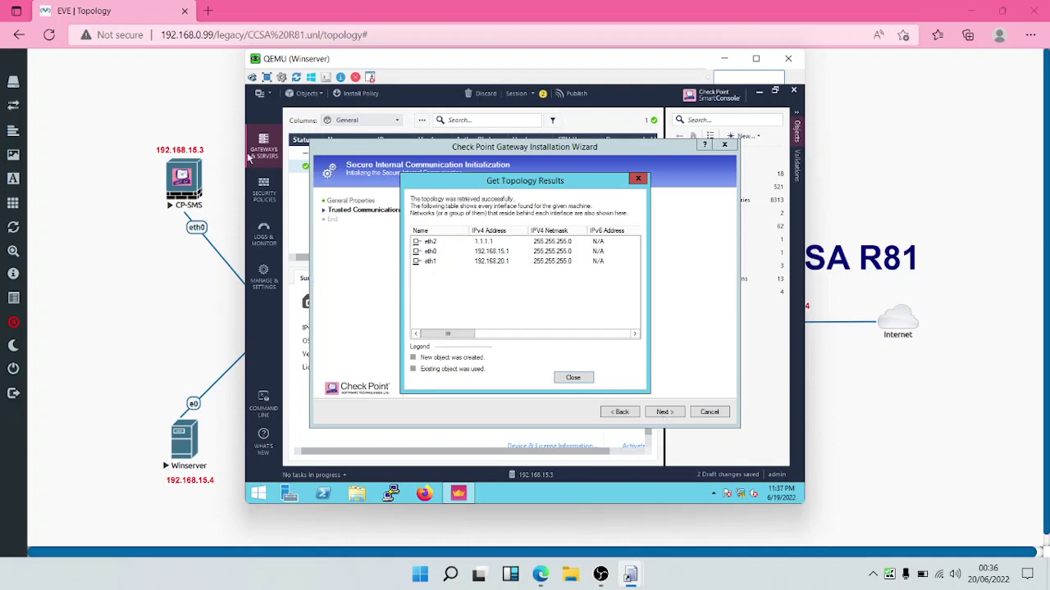
Step: Open the CP-GW1 console from the EVE lab and start logging in as admin
{"action": "left_click", "coordinate": [246, 156]}
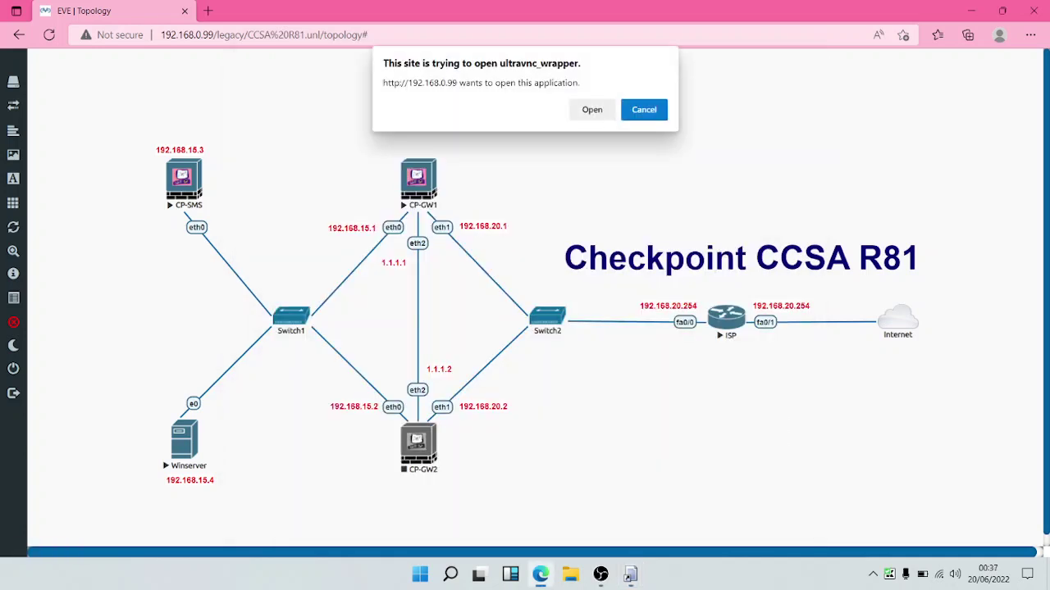
{"action": "left_click", "coordinate": [591, 110]}
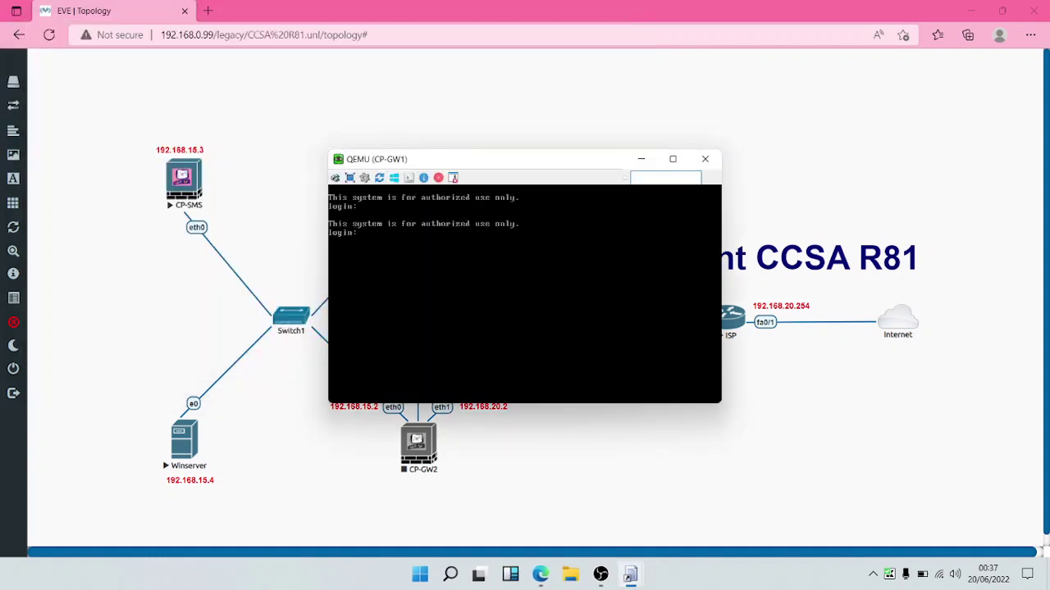
{"action": "type", "text": "admin"}
{"action": "key", "text": "Return"}
Step: Run cpconfig and choose option 5 to check Secure Internal Communication trust
{"action": "key", "text": "Return"}
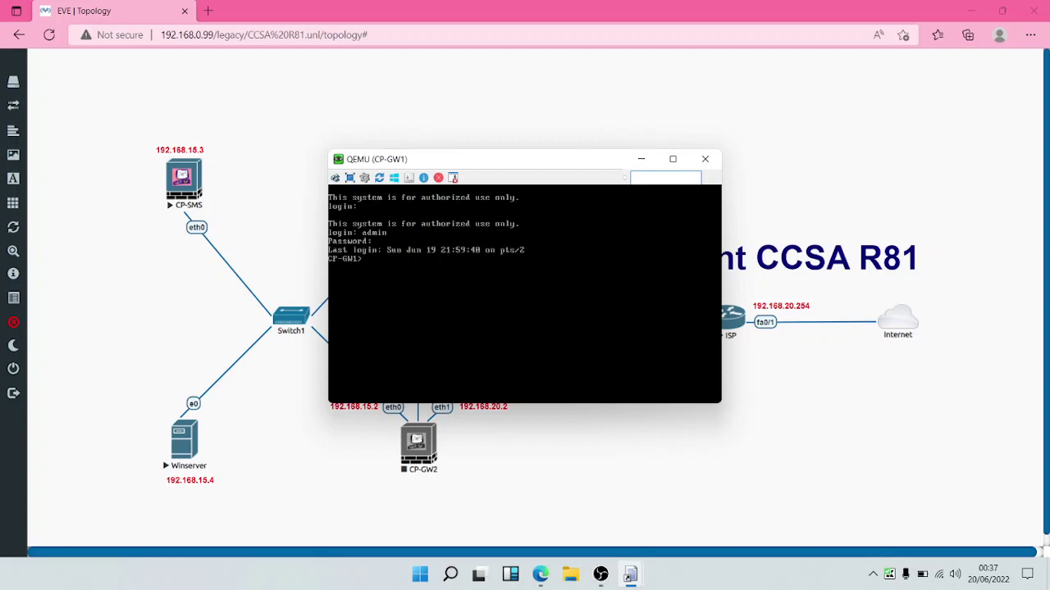
{"action": "type", "text": "cpconfig"}
{"action": "key", "text": "BackSpace"}
{"action": "key", "text": "BackSpace"}
{"action": "type", "text": "ig"}
{"action": "key", "text": "Return"}
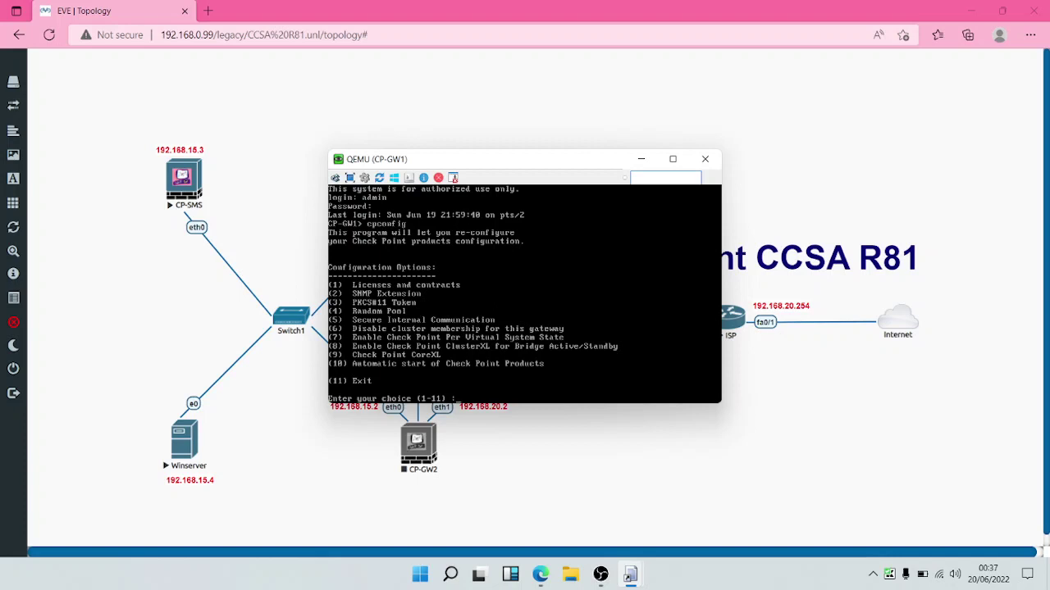
{"action": "type", "text": "5"}
{"action": "key", "text": "Return"}
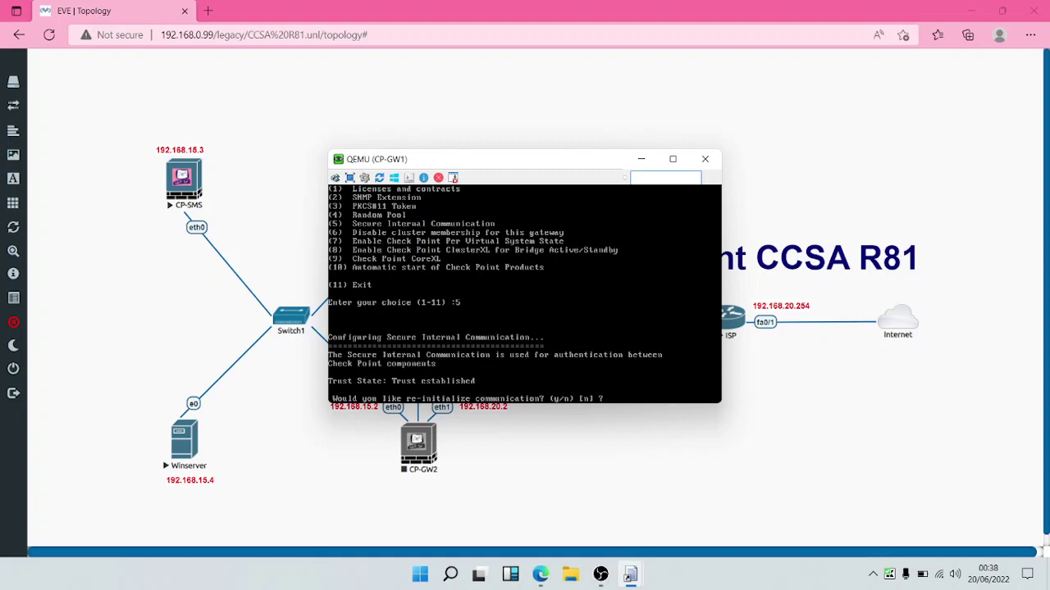
Step: Close the topology results and finish the wizard, opening CP-GW1's gateway properties
{"action": "left_click", "coordinate": [629, 574]}
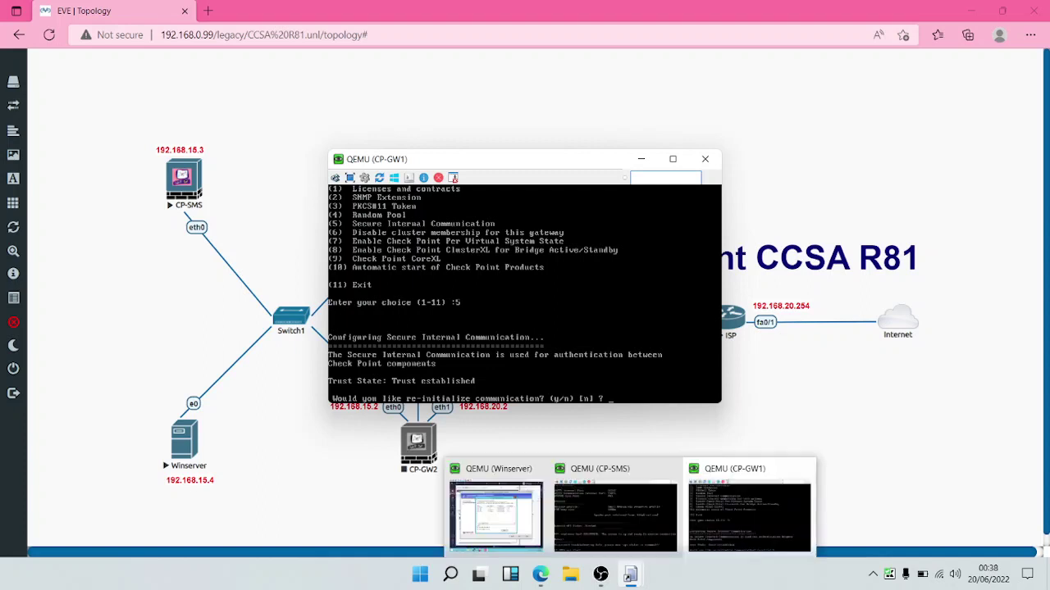
{"action": "left_click", "coordinate": [495, 515]}
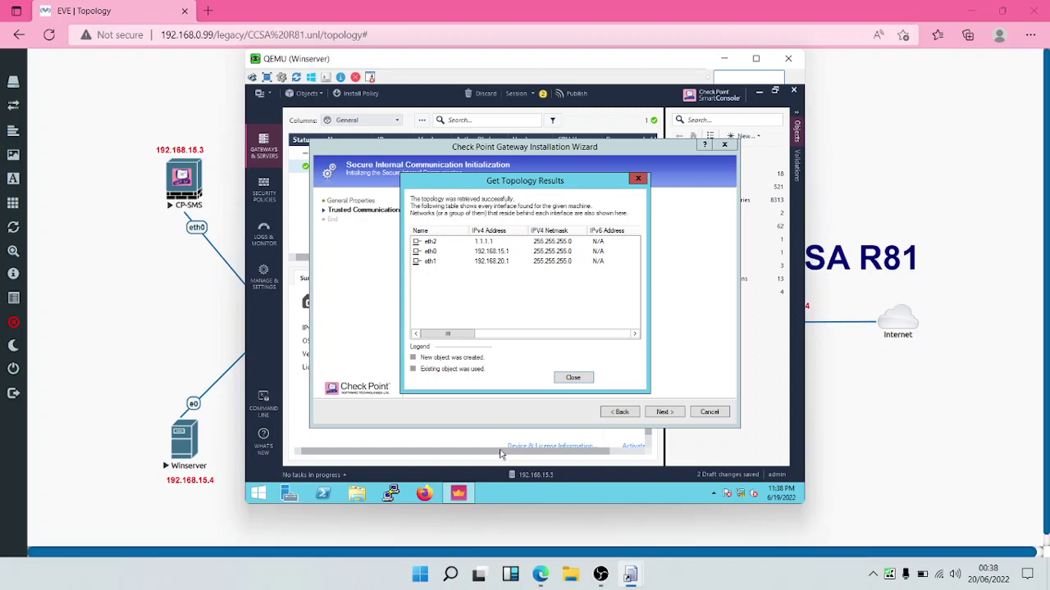
{"action": "left_click", "coordinate": [575, 378]}
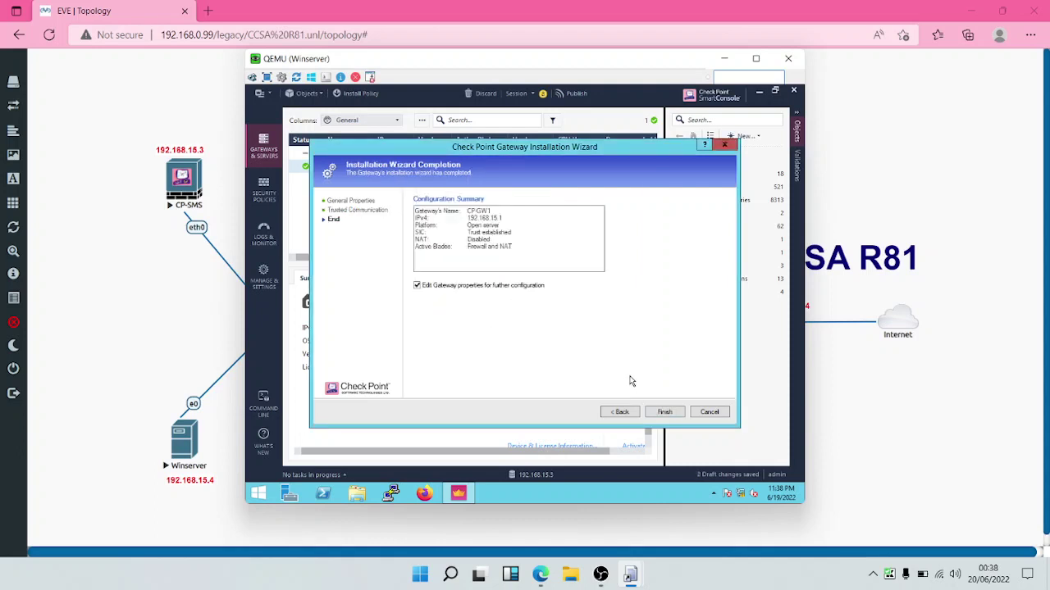
{"action": "left_click", "coordinate": [663, 413]}
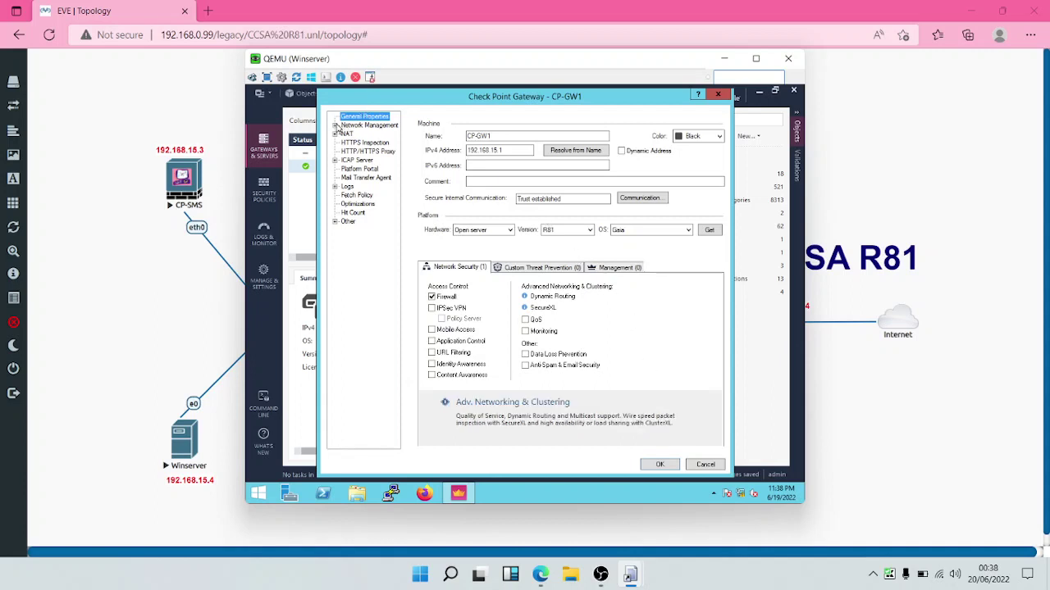
Step: On Network Management, re-fetch CP-GW1's interfaces with topology, overwriting existing settings
{"action": "left_click", "coordinate": [335, 125]}
{"action": "left_click", "coordinate": [361, 127]}
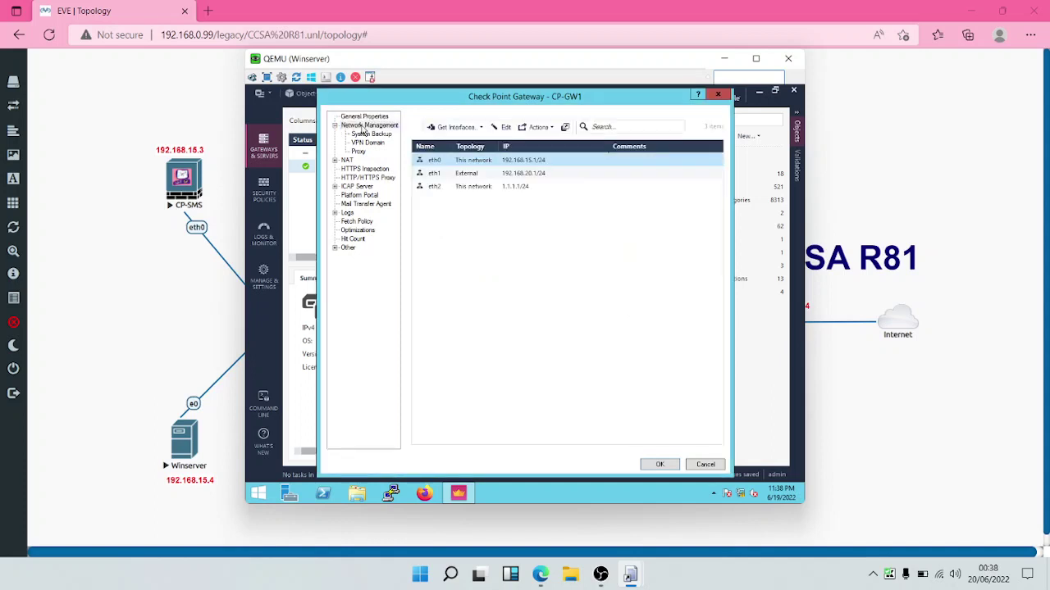
{"action": "left_click", "coordinate": [447, 128]}
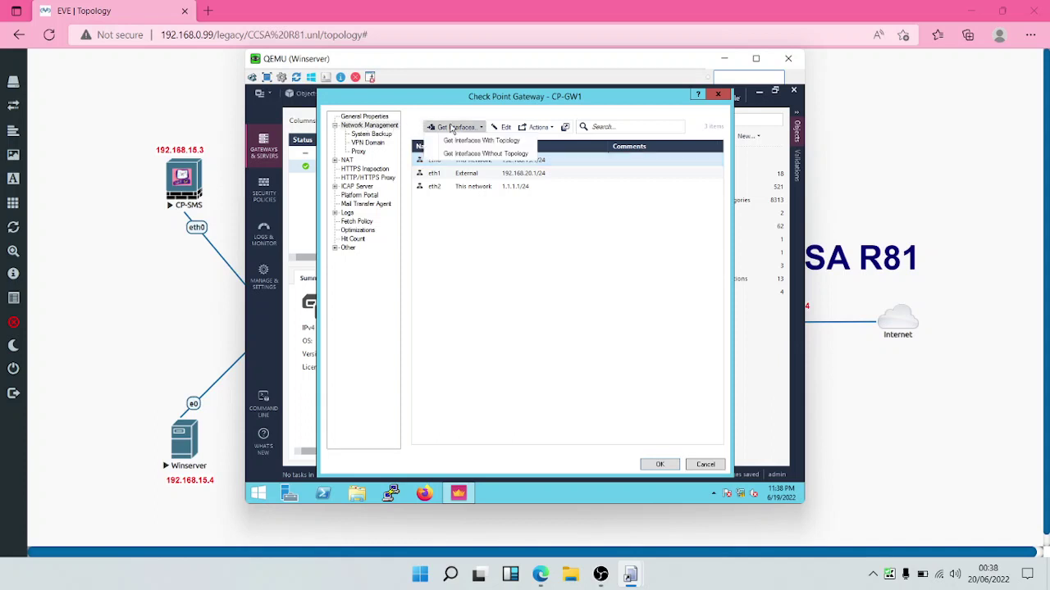
{"action": "left_click", "coordinate": [465, 141]}
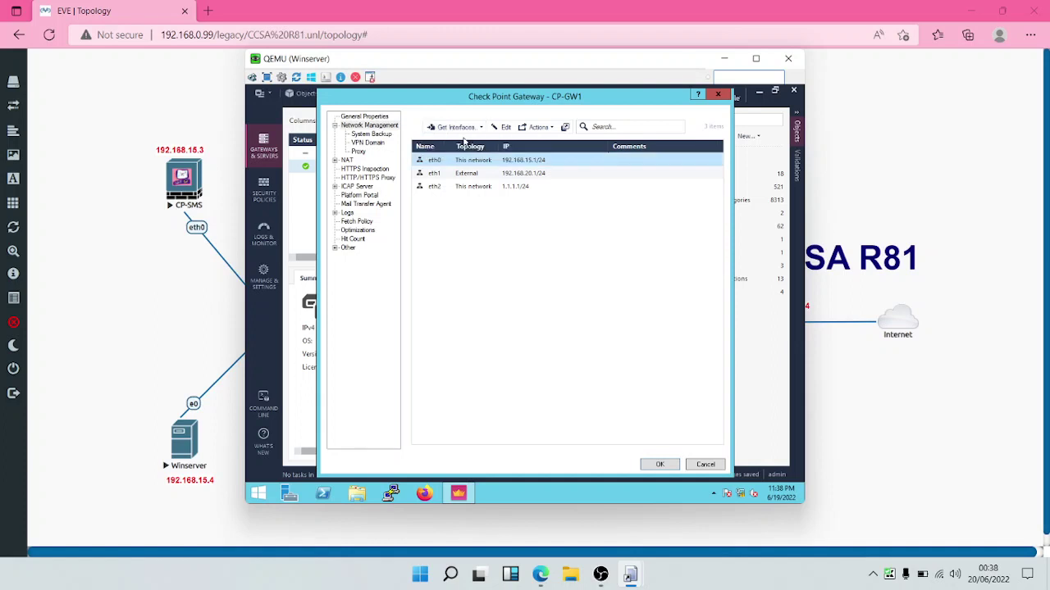
{"action": "left_click", "coordinate": [574, 339]}
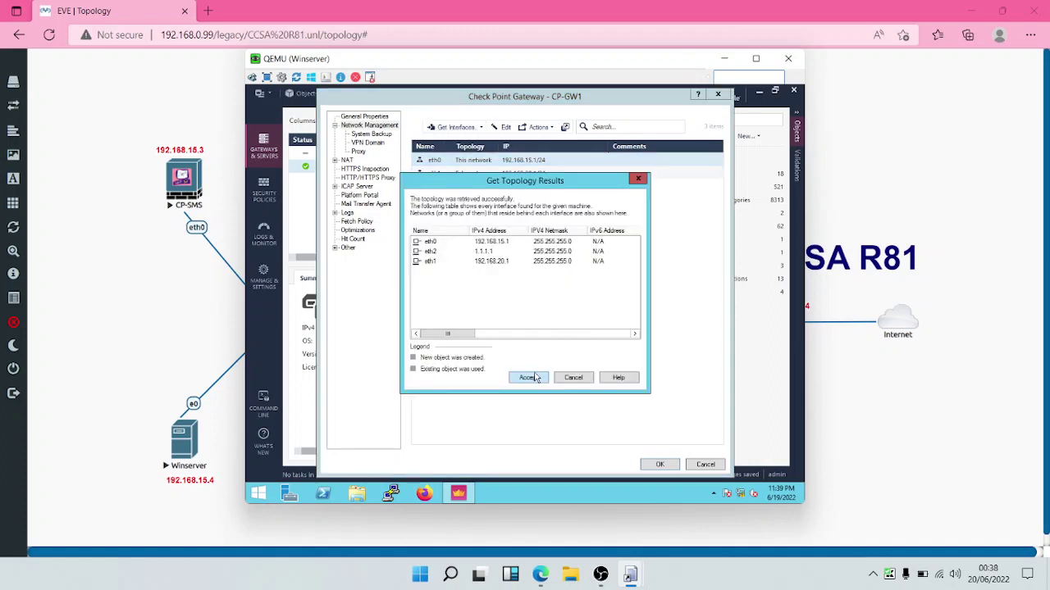
{"action": "left_click", "coordinate": [533, 378]}
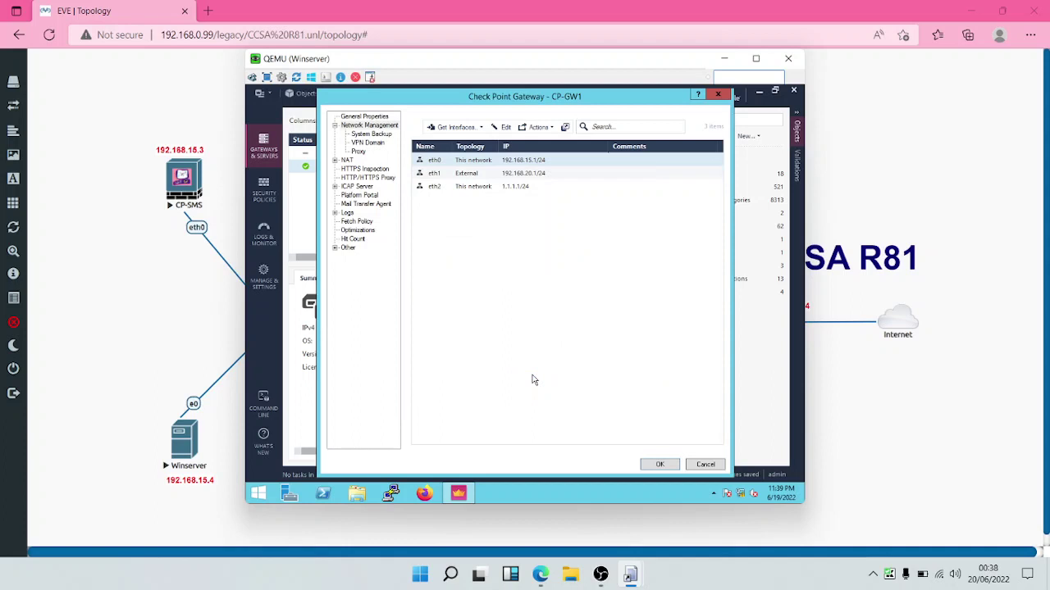
Step: Inspect eth0's topology settings (This Network, Internal), then switch to the EVE lab diagram
{"action": "double_click", "coordinate": [466, 159]}
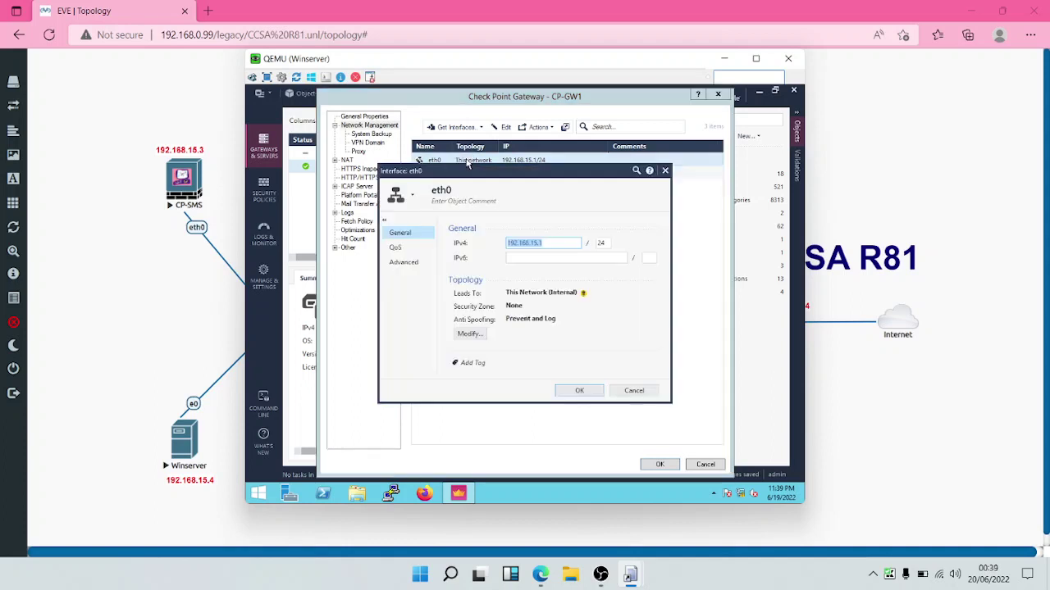
{"action": "left_click", "coordinate": [472, 334]}
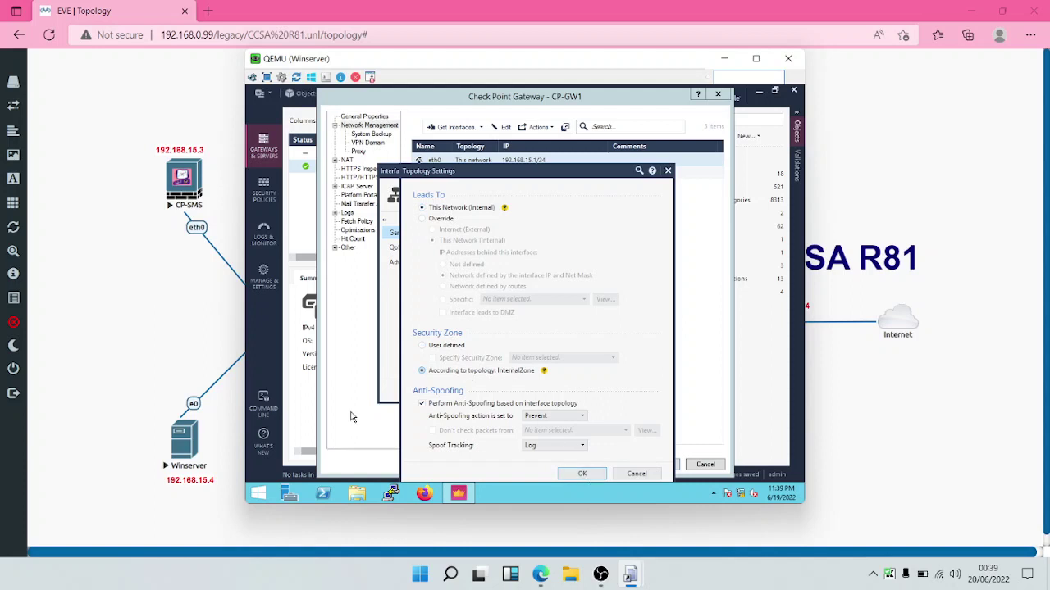
{"action": "key", "text": "alt+Tab"}
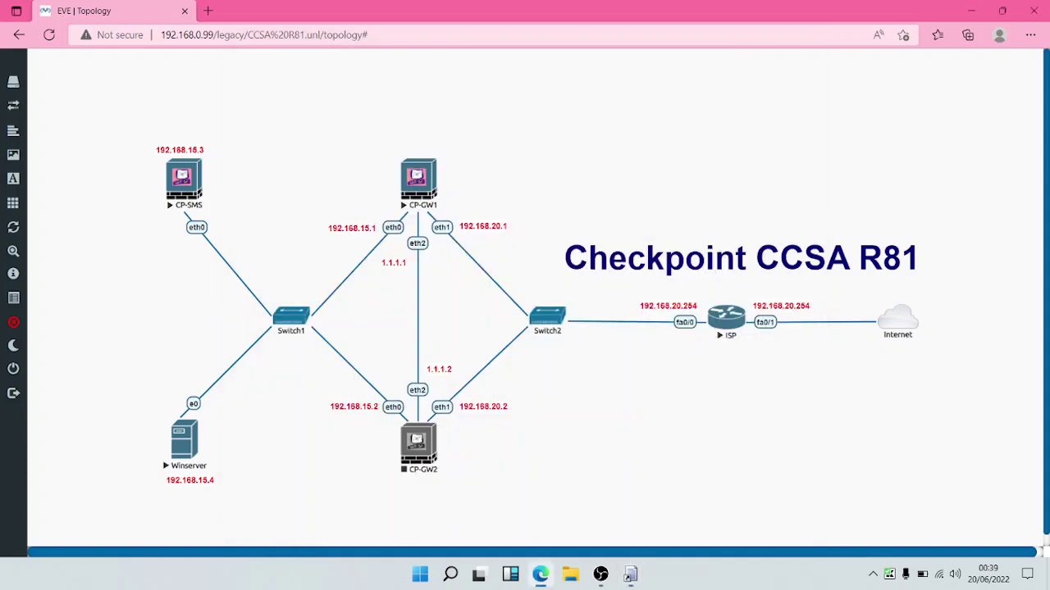